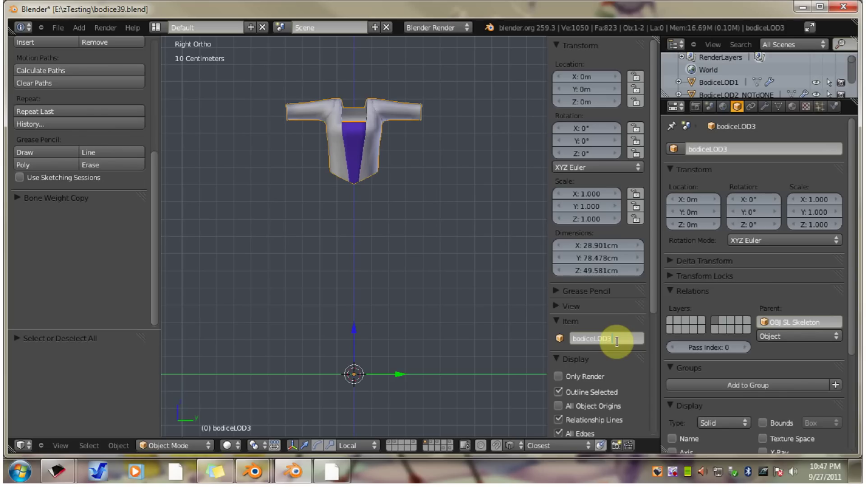
- Keep the object name bodiceLOD3 and save bodice39.blend in Blender 2.59
click(617, 339)
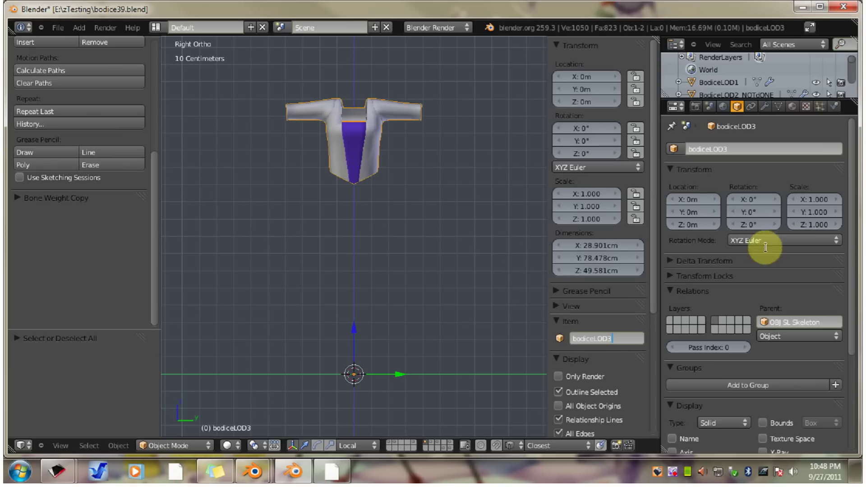
click(366, 160)
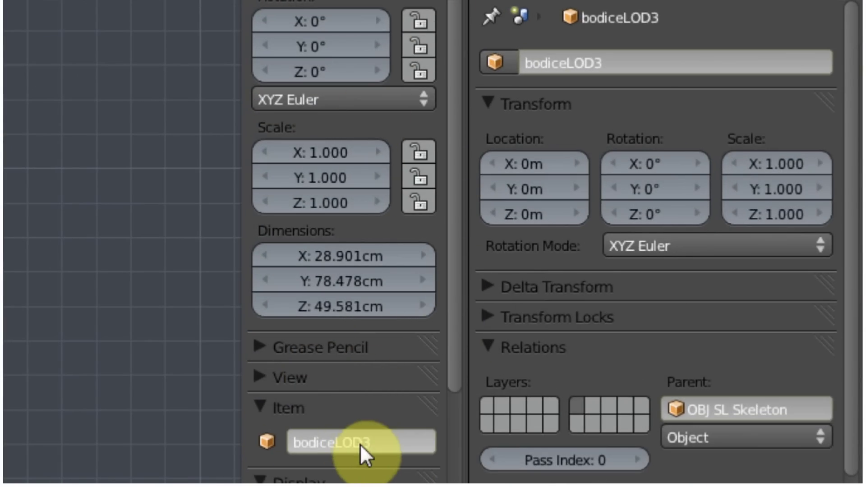
click(608, 62)
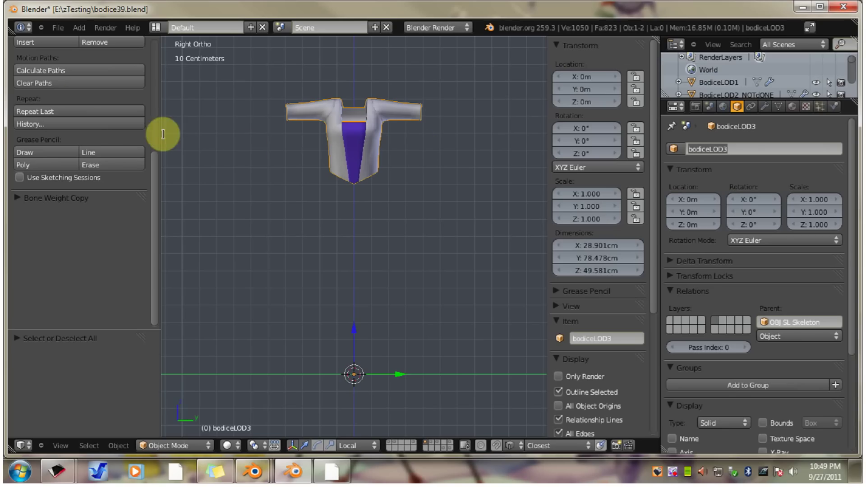
key(Return)
click(57, 26)
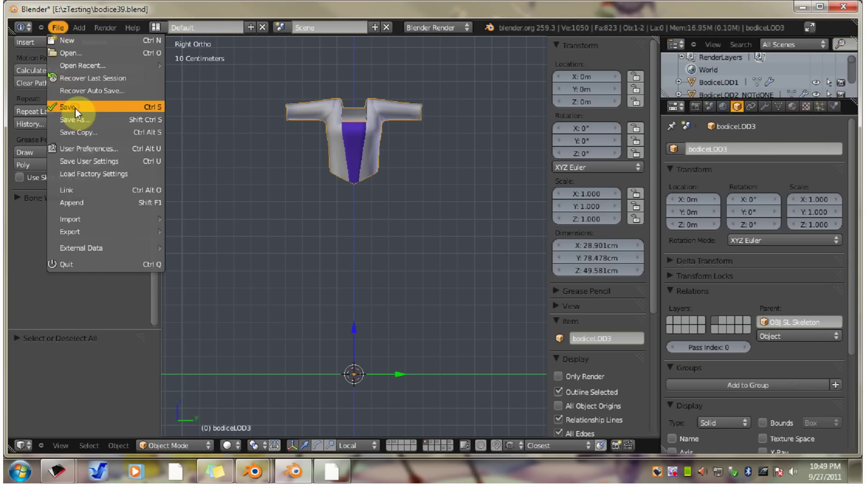
click(74, 107)
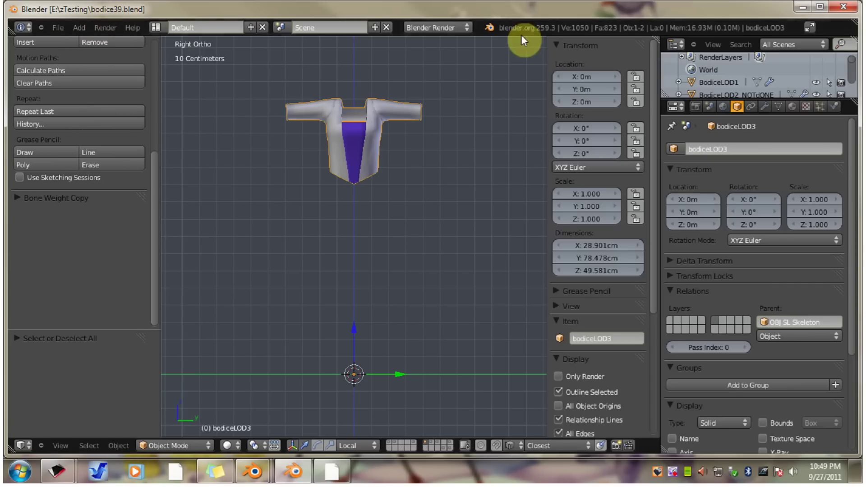
- Switch from Blender 2.59 to the empty Blender 2.49 window
click(805, 7)
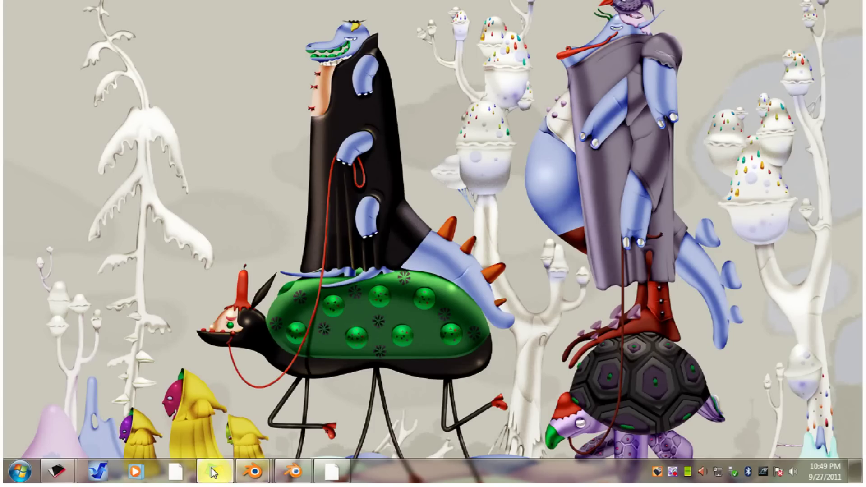
click(254, 472)
click(301, 392)
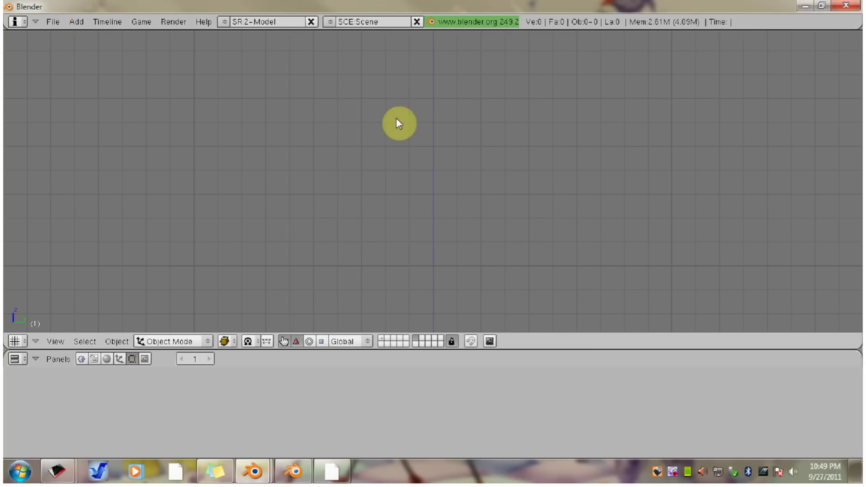
click(57, 22)
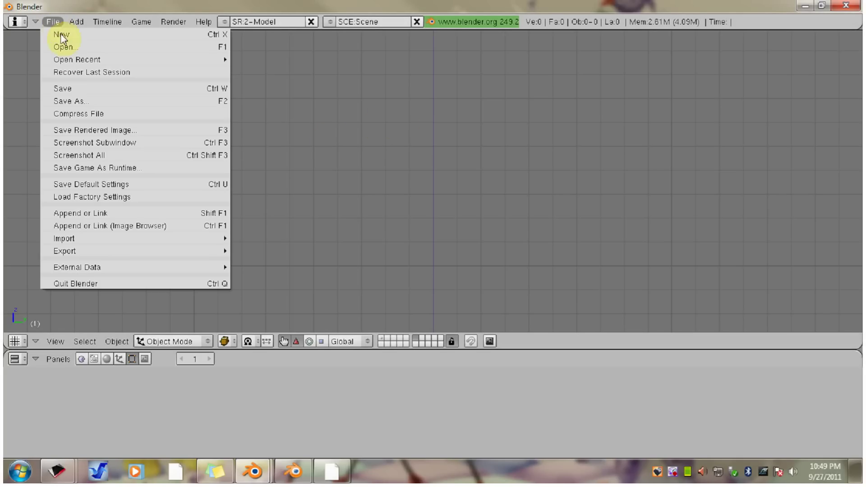
- Start Append or Link and browse to e:\zTesting, sorting blend files first
click(134, 213)
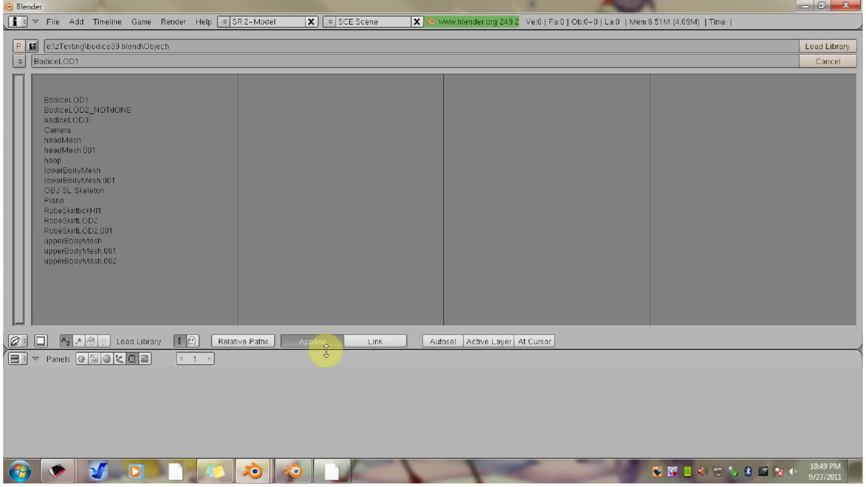
click(110, 90)
click(104, 90)
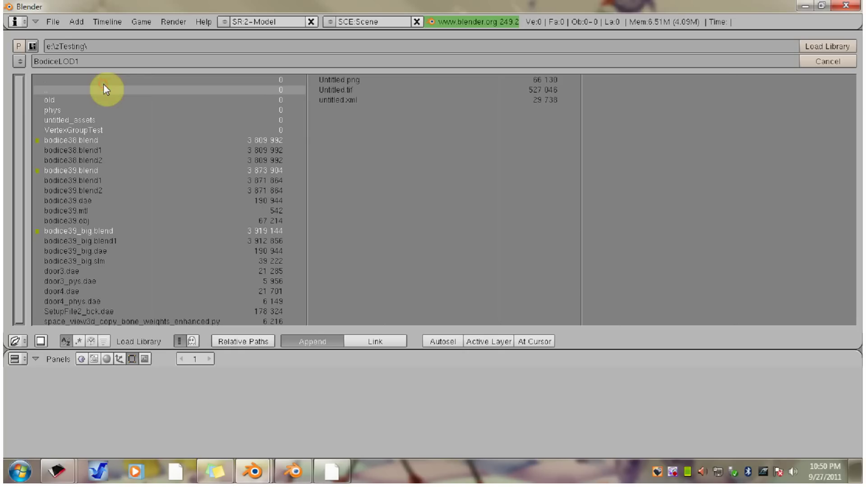
click(110, 85)
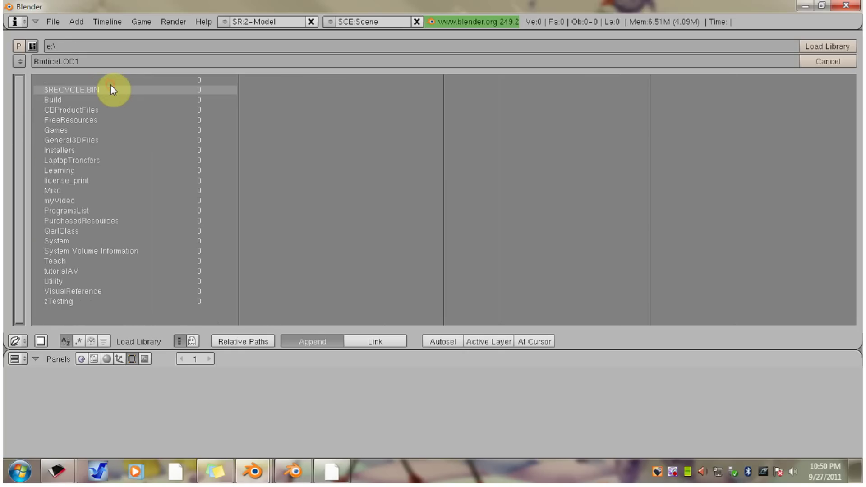
click(19, 61)
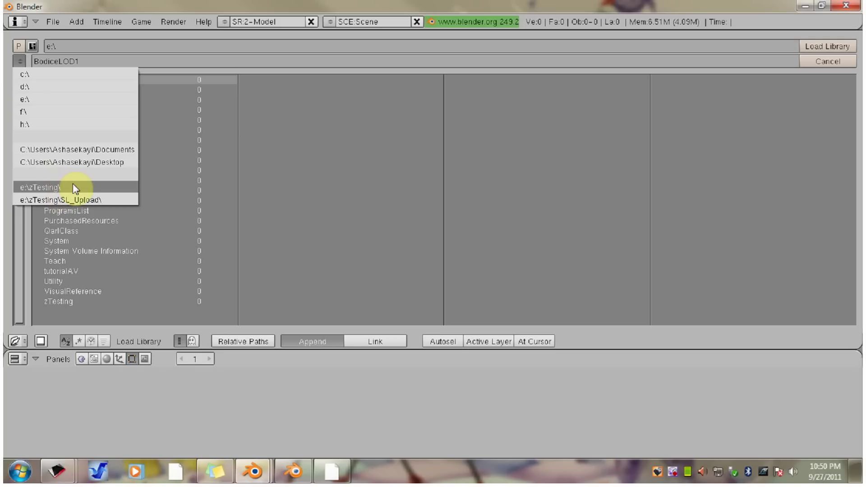
click(58, 186)
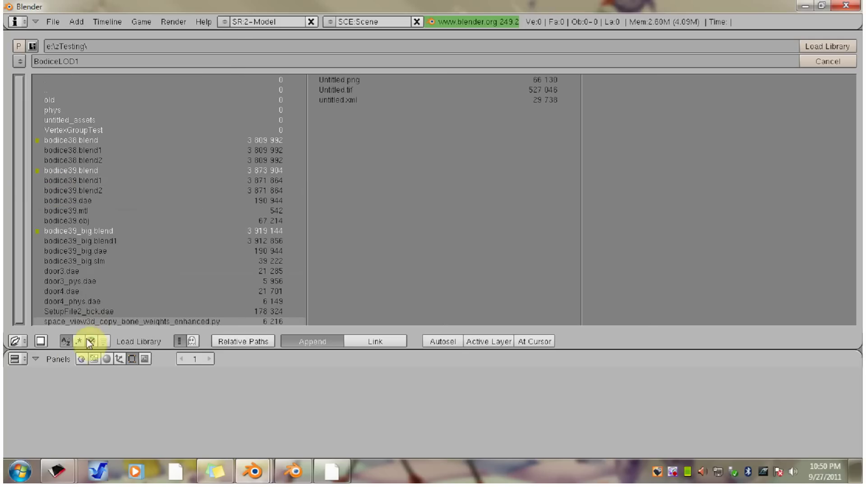
click(66, 342)
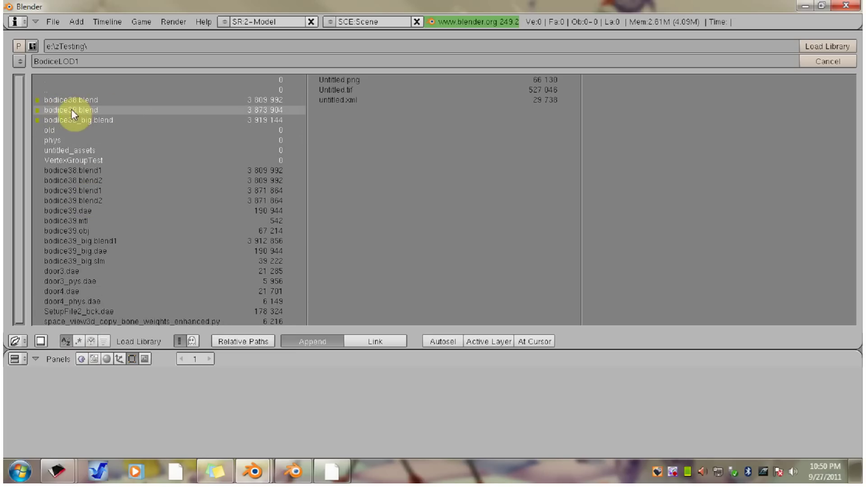
- Append bodiceLOD3 from the Object folder of bodice39.blend
click(92, 109)
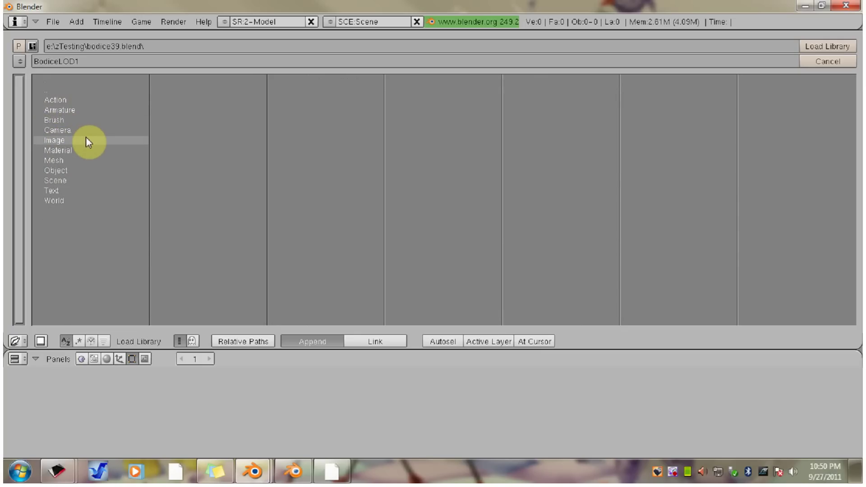
click(59, 170)
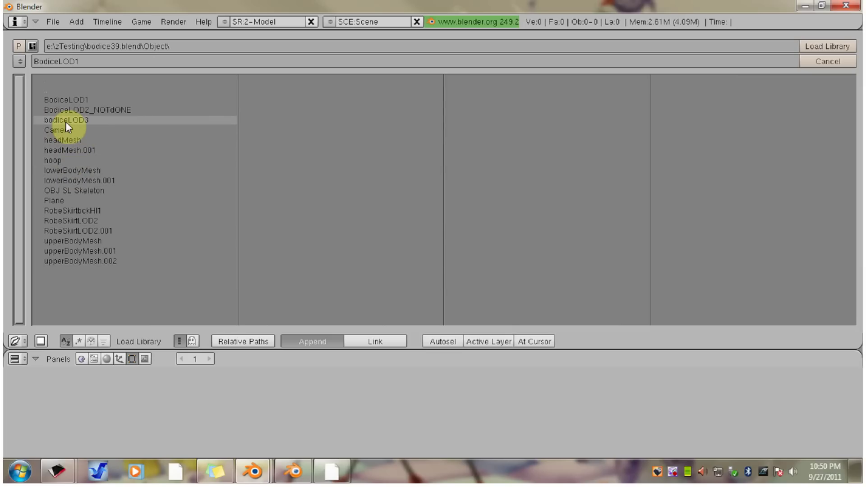
click(94, 121)
click(829, 47)
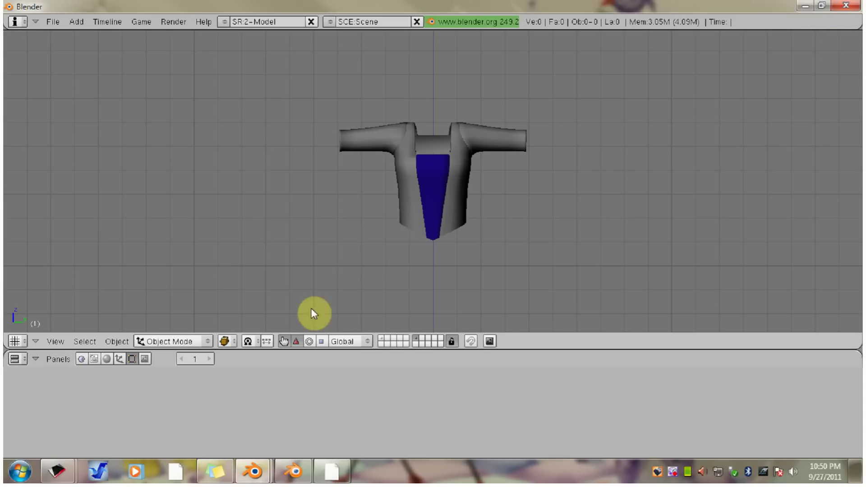
- Select the appended bodice and try moving its vertices in Edit Mode
right_click(429, 210)
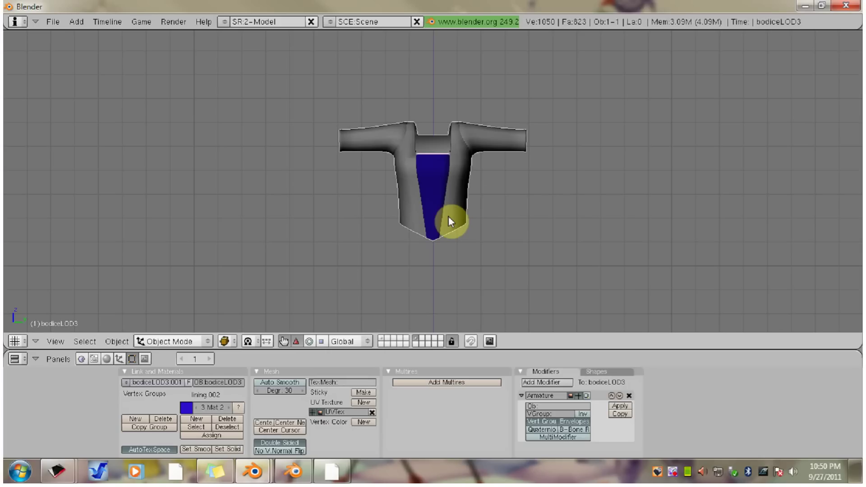
key(Tab)
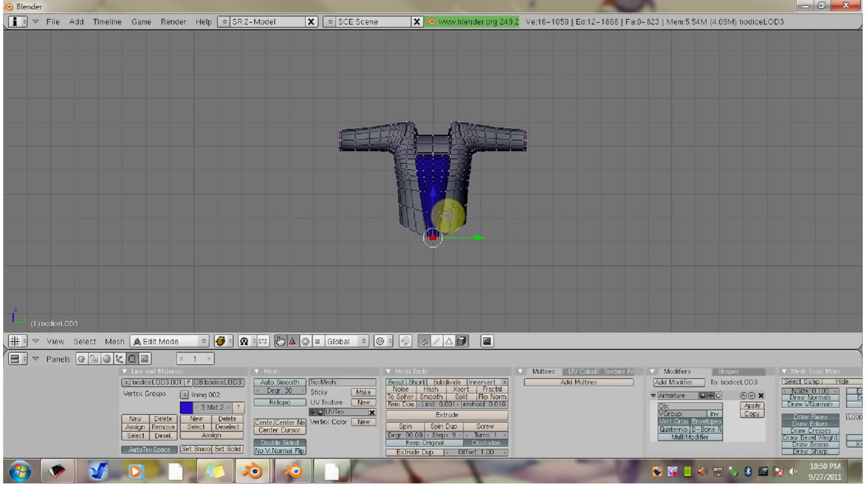
right_click(410, 190)
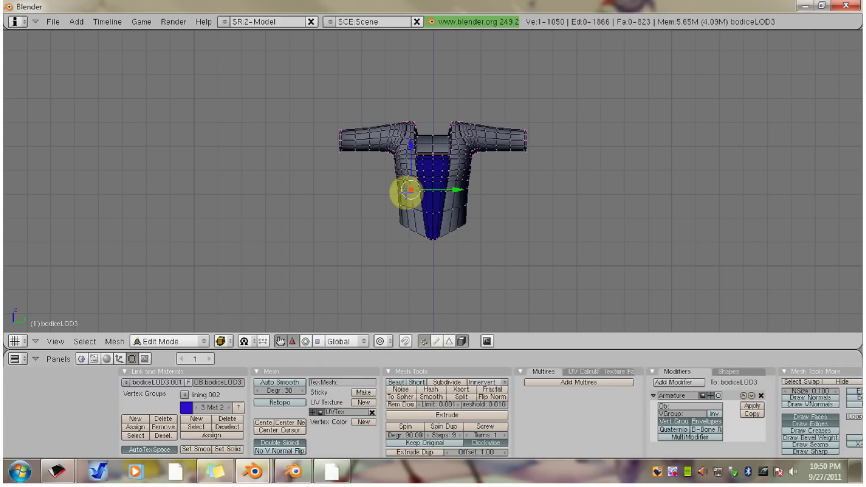
key(g)
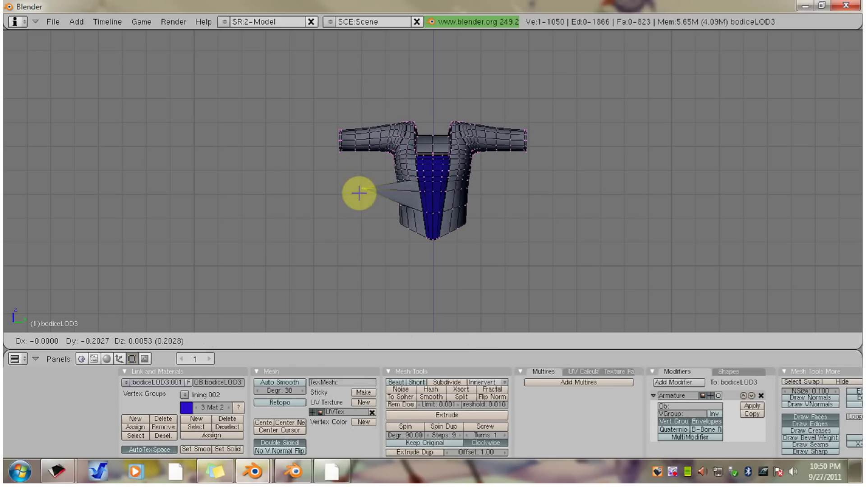
right_click(361, 195)
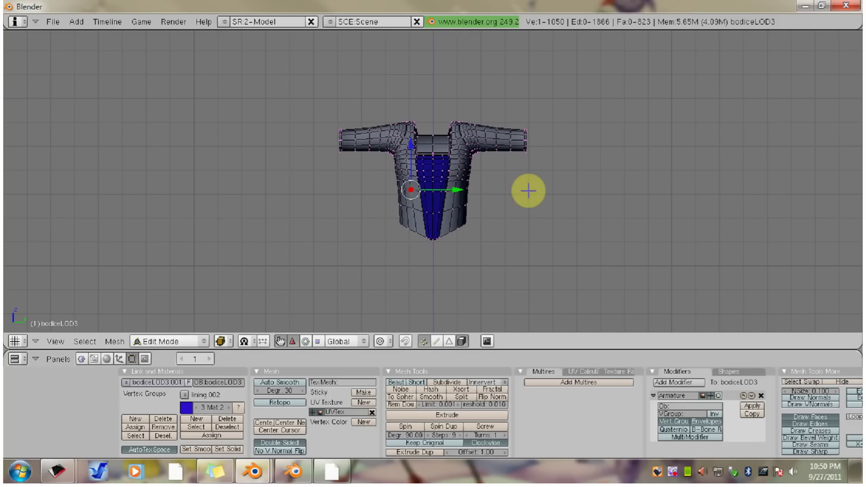
- Return to Object Mode and erase the bodice object
click(205, 342)
click(203, 330)
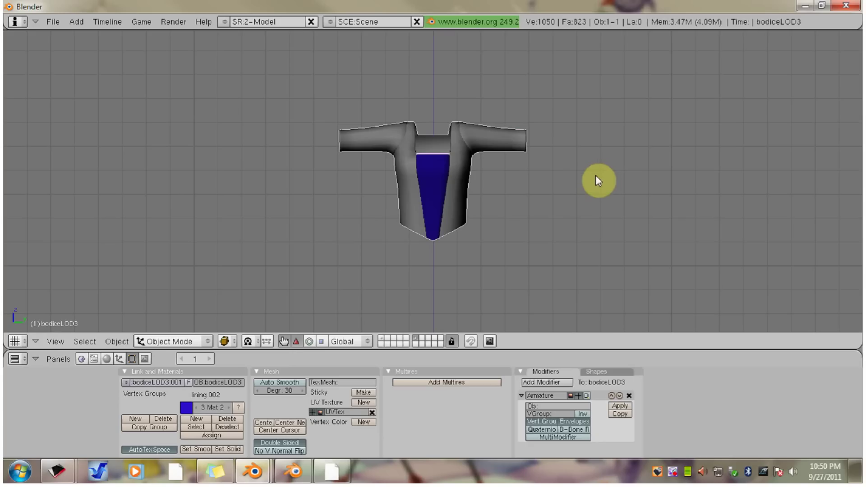
key(x)
click(452, 182)
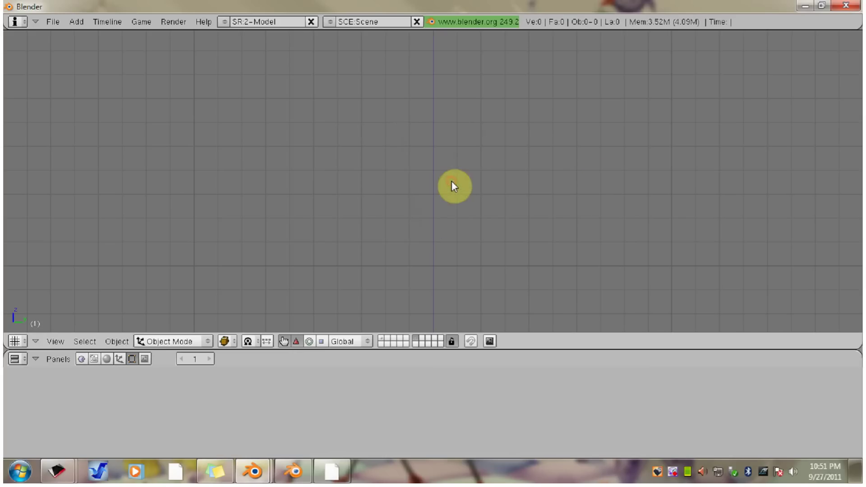
- In Blender 2.59, select the bodice and start a Wavefront OBJ export
click(806, 6)
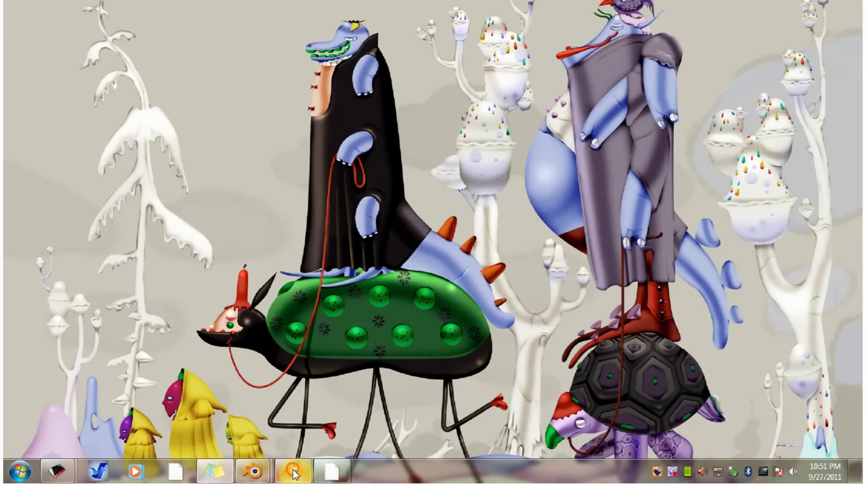
click(294, 473)
right_click(367, 147)
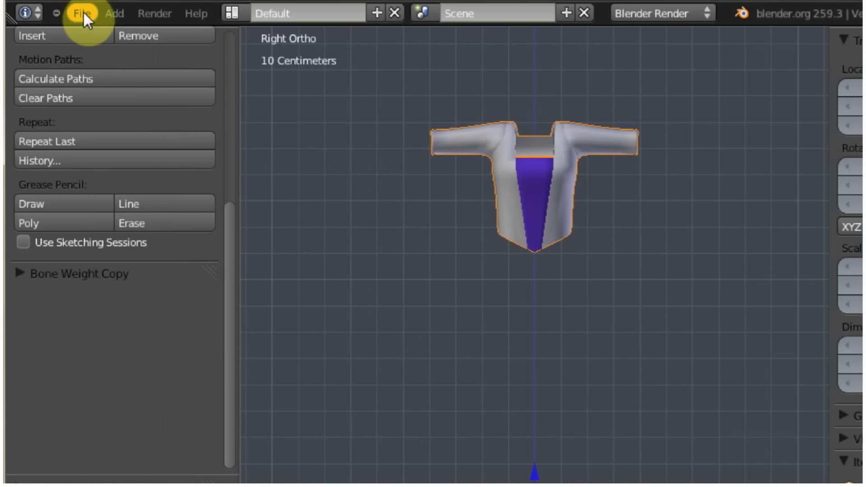
click(70, 21)
mouse_move(140, 321)
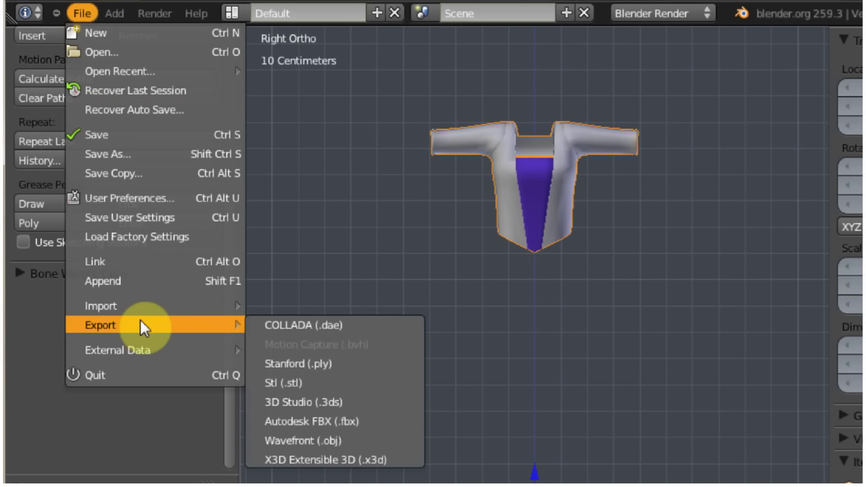
click(328, 436)
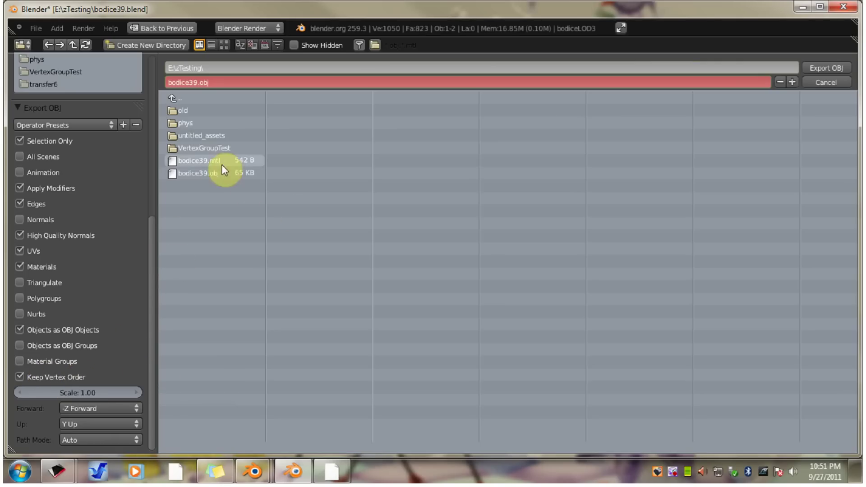
- Export the bodice as bodice39.obj and switch back to Blender 2.49
click(832, 68)
click(803, 7)
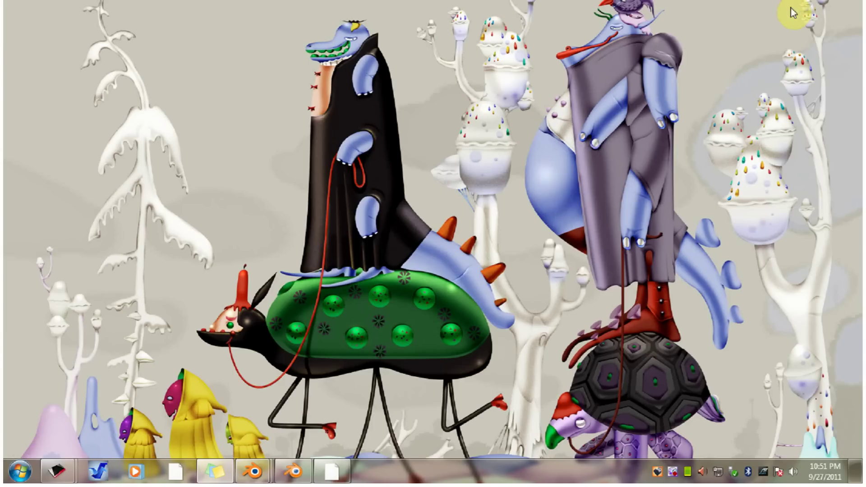
mouse_move(253, 471)
click(310, 398)
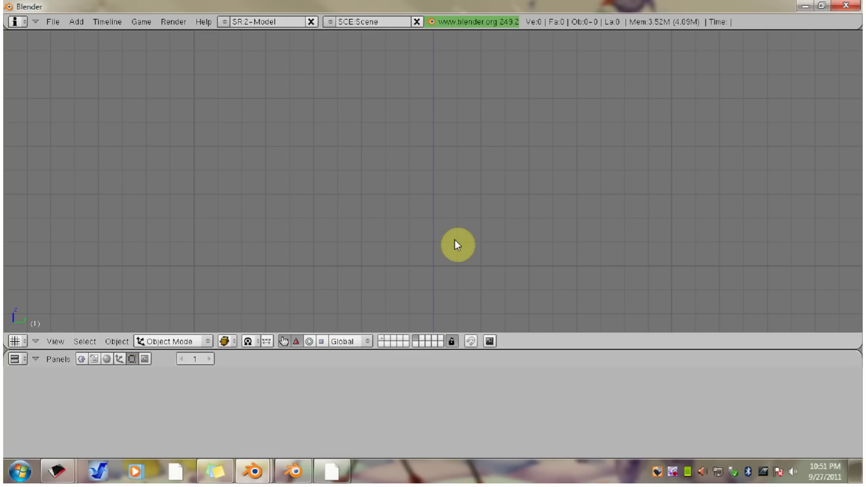
- Start a Wavefront OBJ import and pick bodice39.obj from e:\zTesting
click(53, 22)
mouse_move(114, 251)
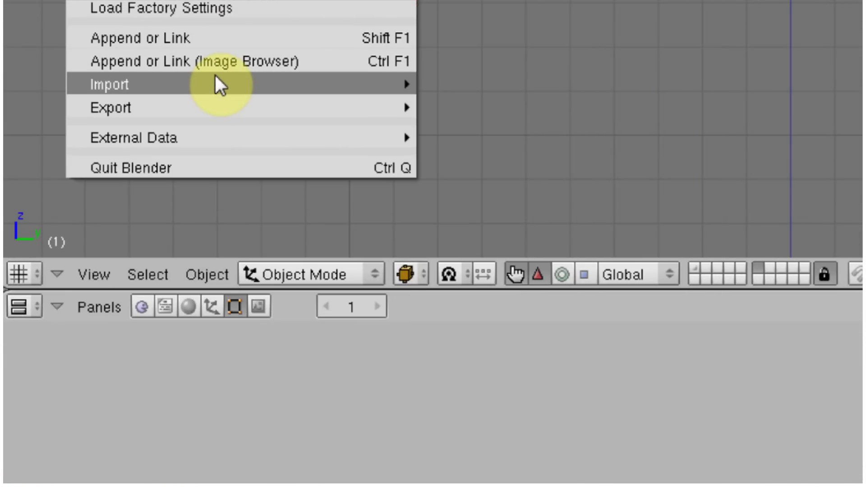
mouse_move(216, 79)
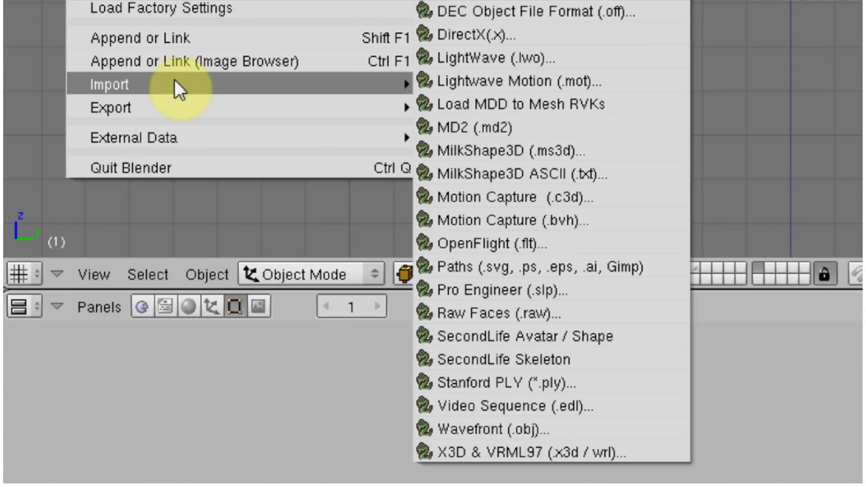
click(525, 432)
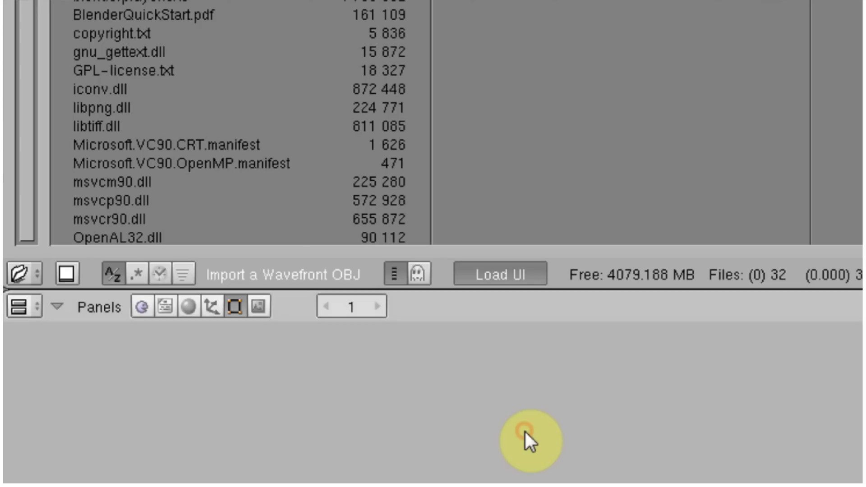
click(18, 61)
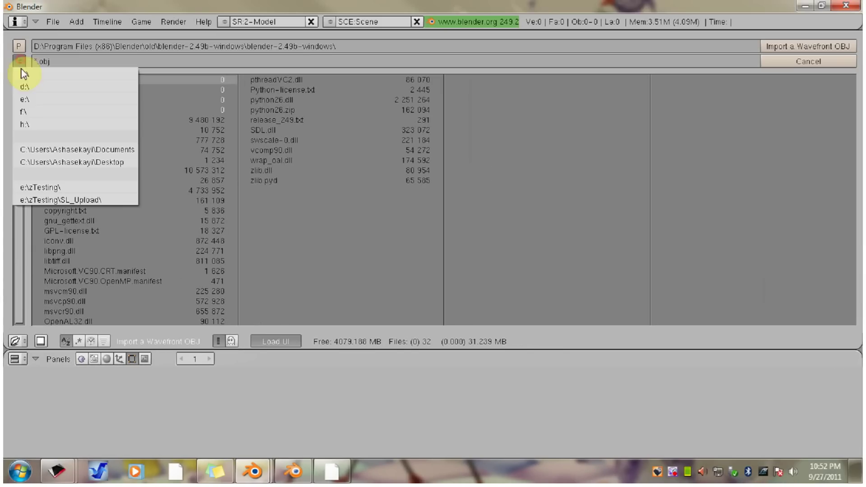
click(43, 187)
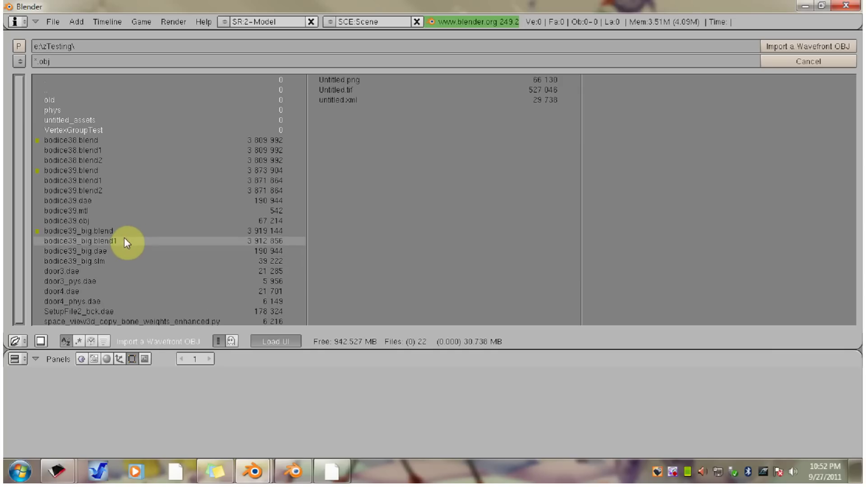
click(127, 221)
- Import bodice39.obj with Clamp Scale set to 0.0
click(790, 47)
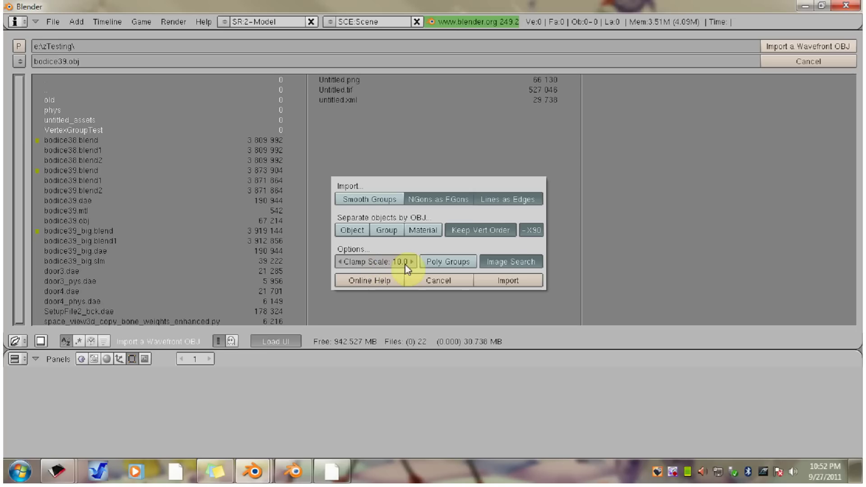
click(342, 263)
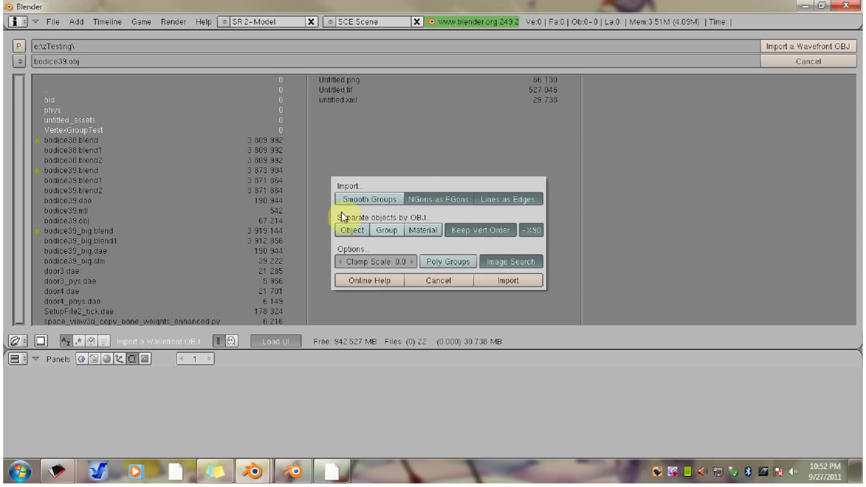
click(507, 281)
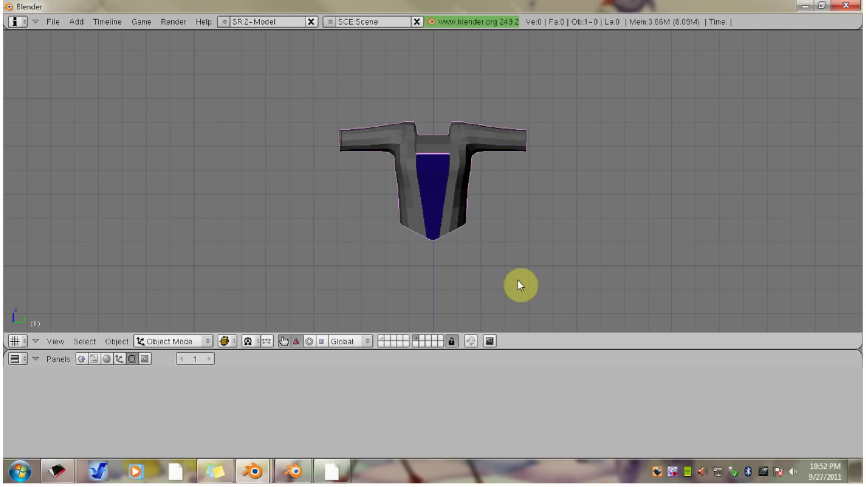
- Smooth-shade bodice39.001, then test-move a vertex in Edit Mode and cancel
right_click(449, 202)
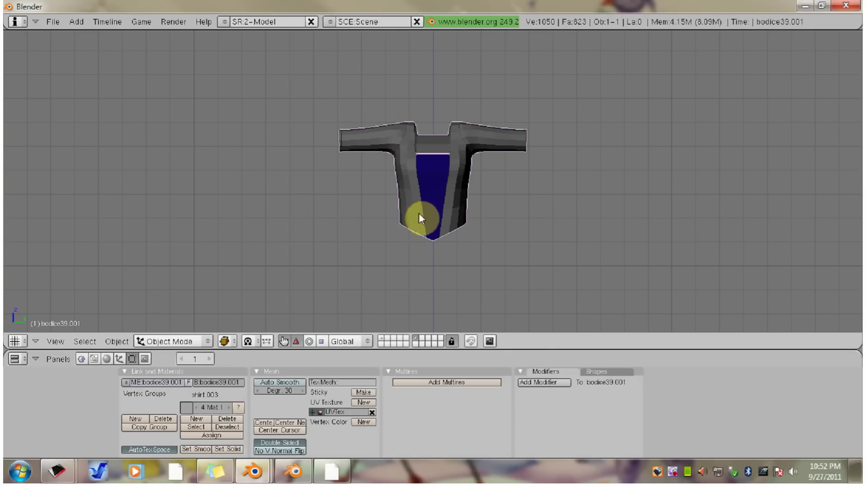
click(197, 451)
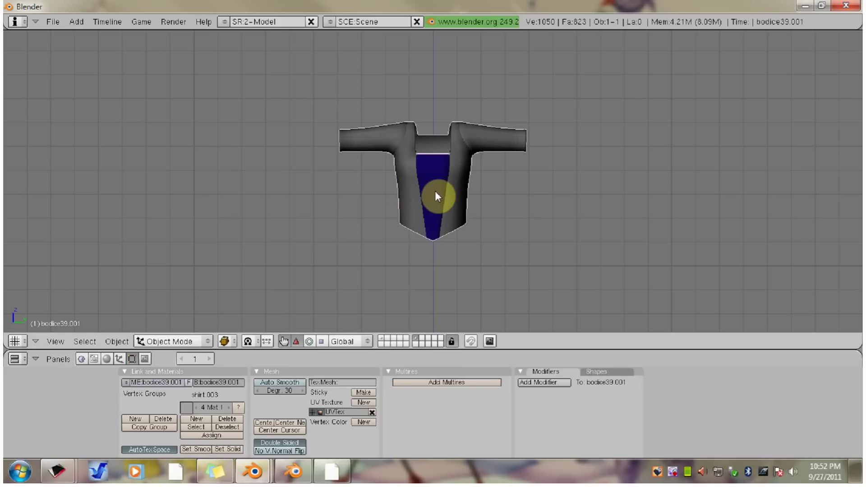
key(Tab)
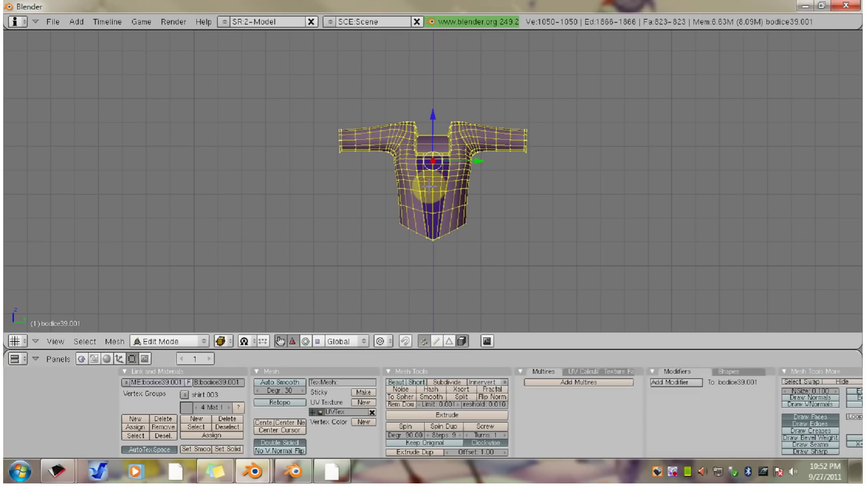
right_click(404, 188)
key(g)
key(Escape)
key(Tab)
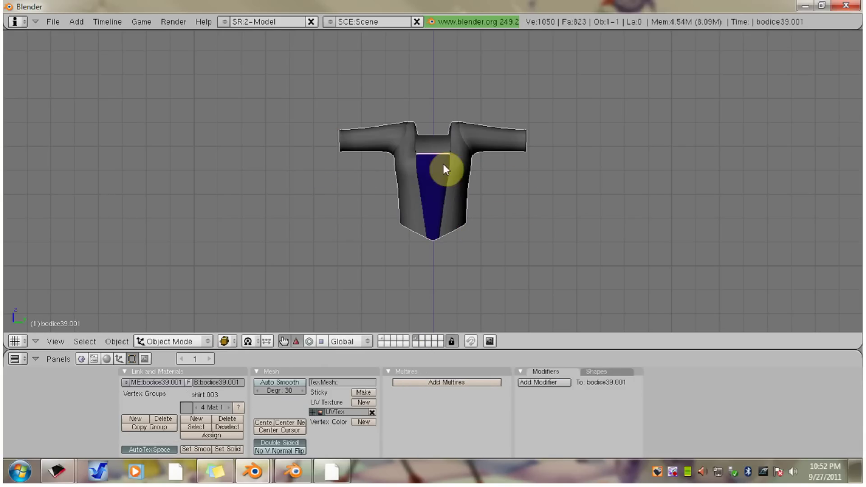